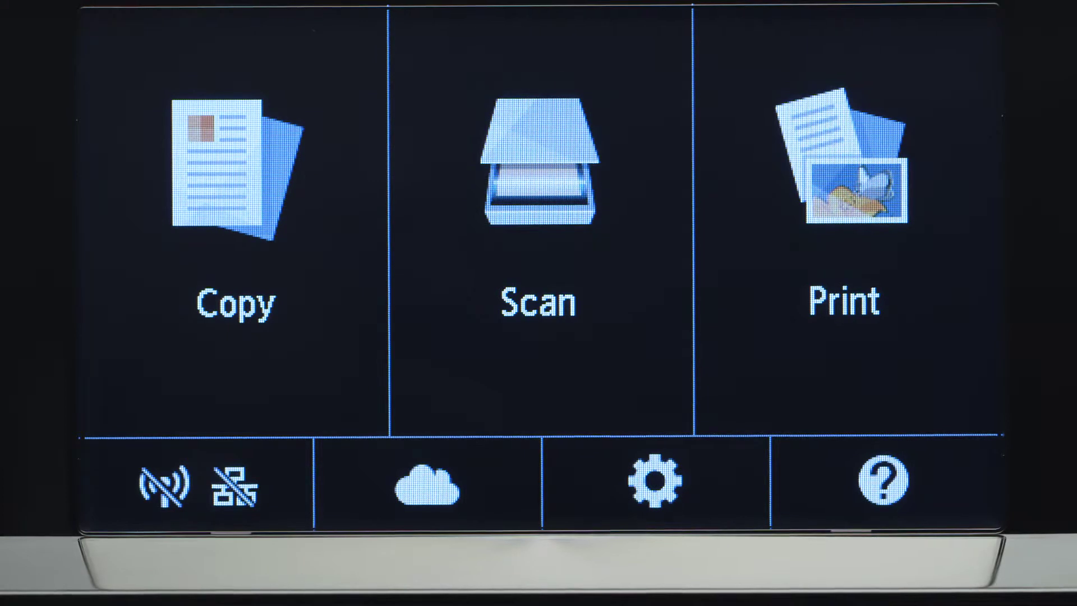
- On the printer panel, go through LAN settings to Wireless LAN setup and choose WPS (Push button method)
left_click(230, 483)
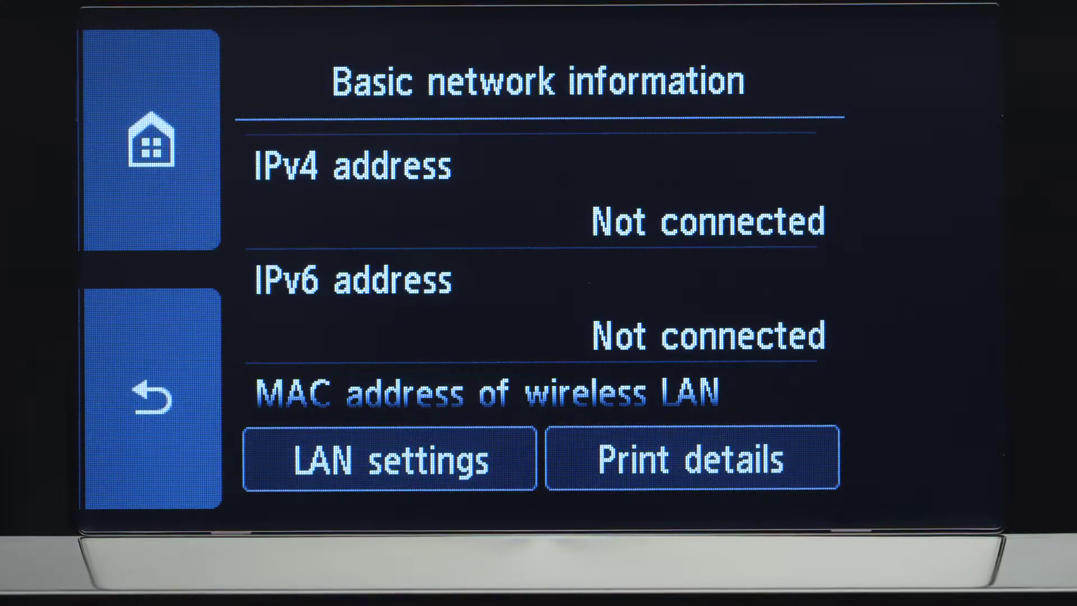
left_click(362, 457)
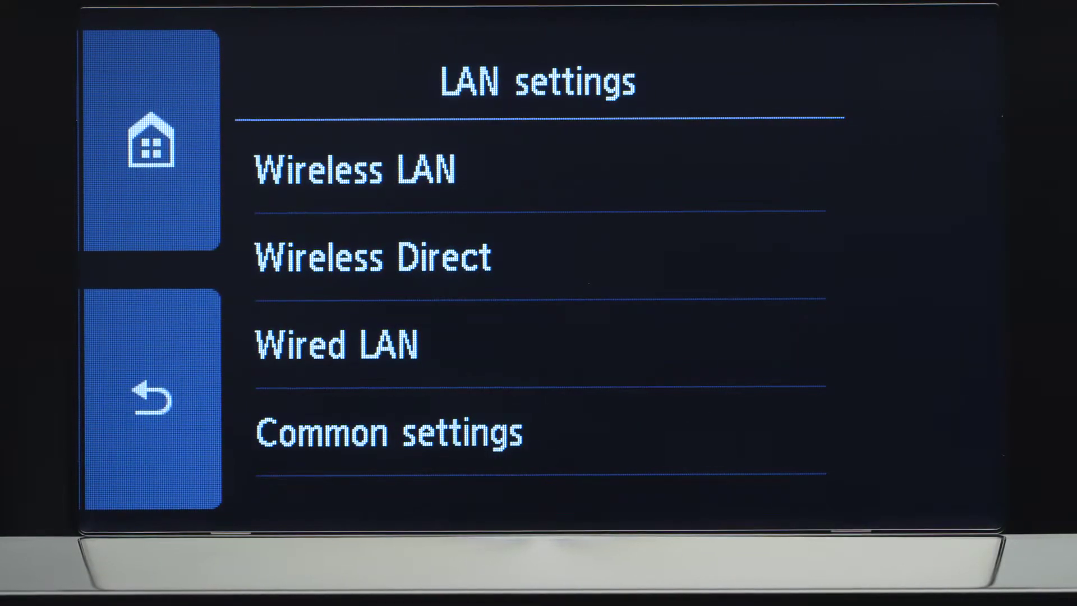
left_click(412, 171)
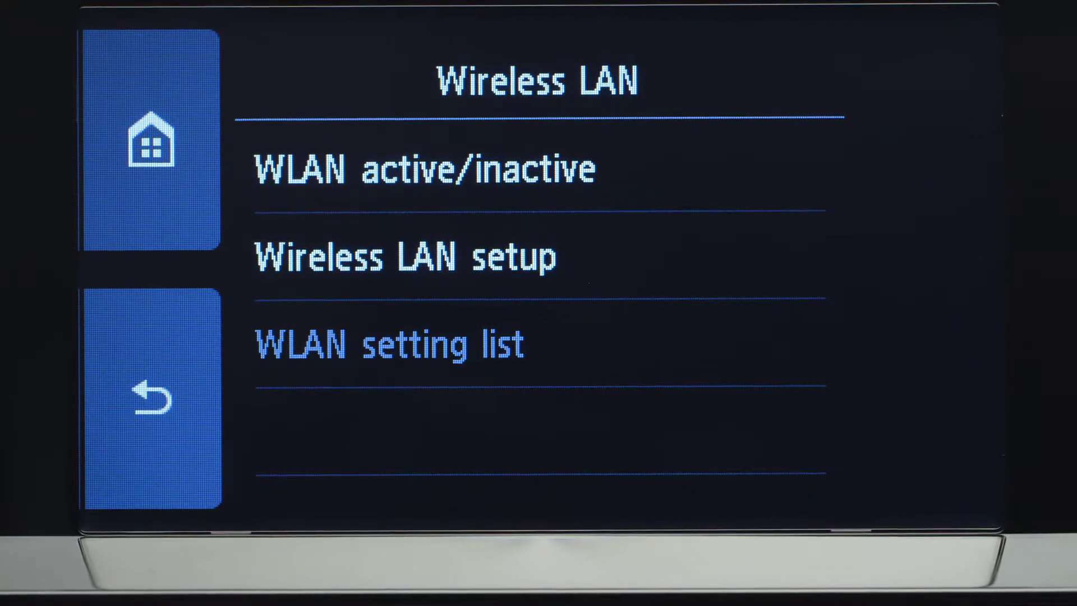
left_click(449, 258)
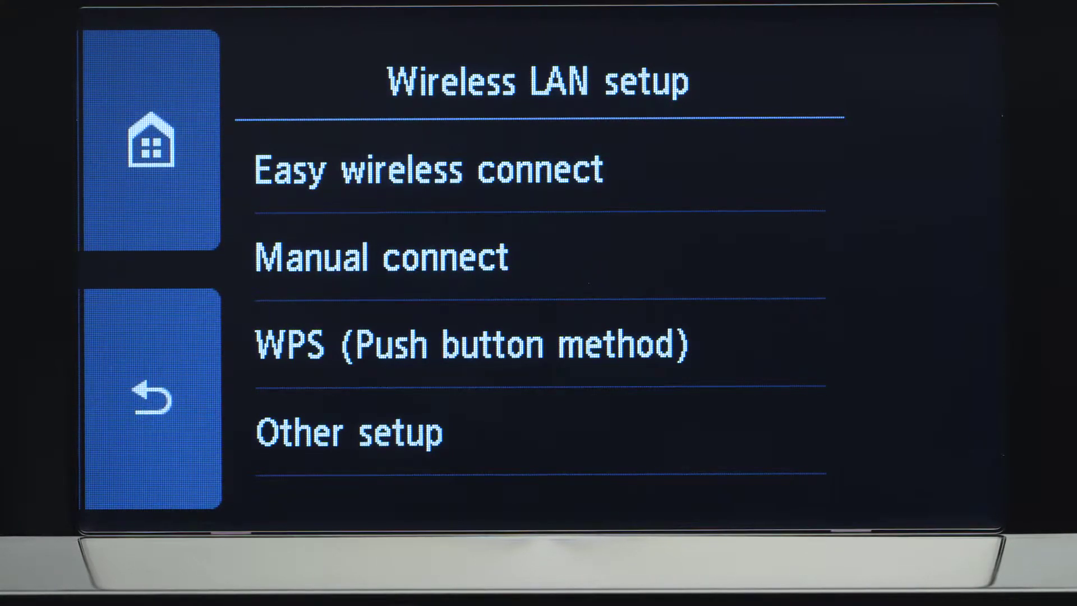
left_click(505, 342)
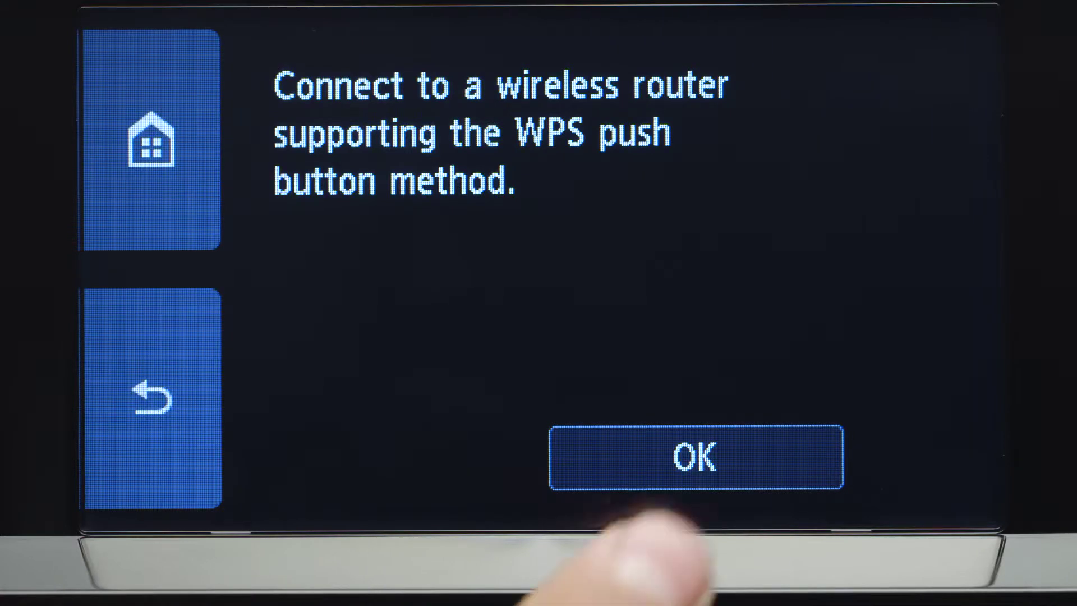
- Start the WPS connection, press the router's WPS button, and acknowledge 'Connected to the wireless router.'
left_click(696, 457)
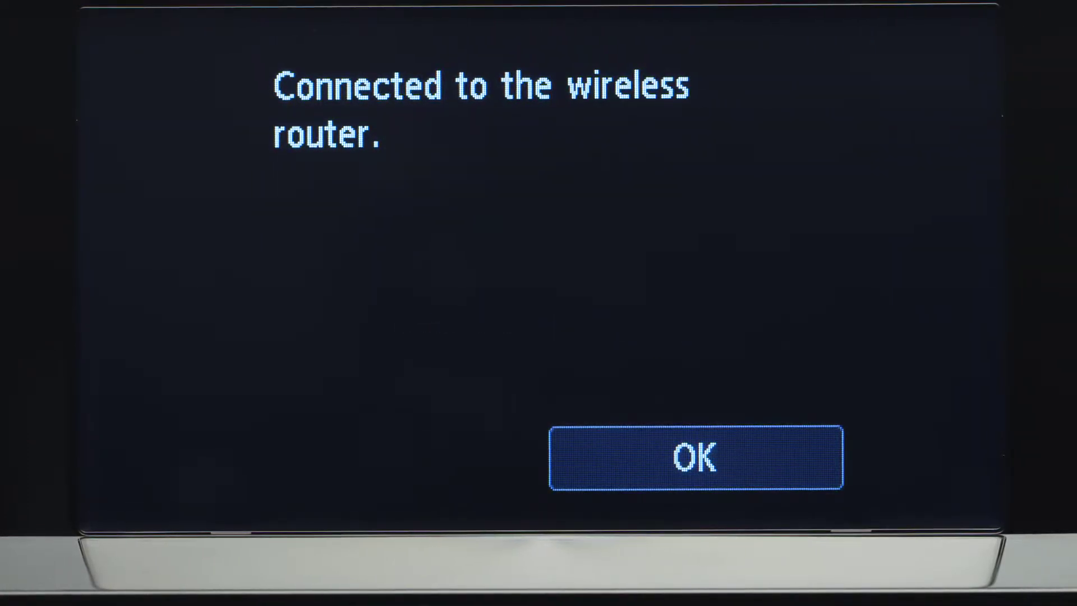
left_click(693, 456)
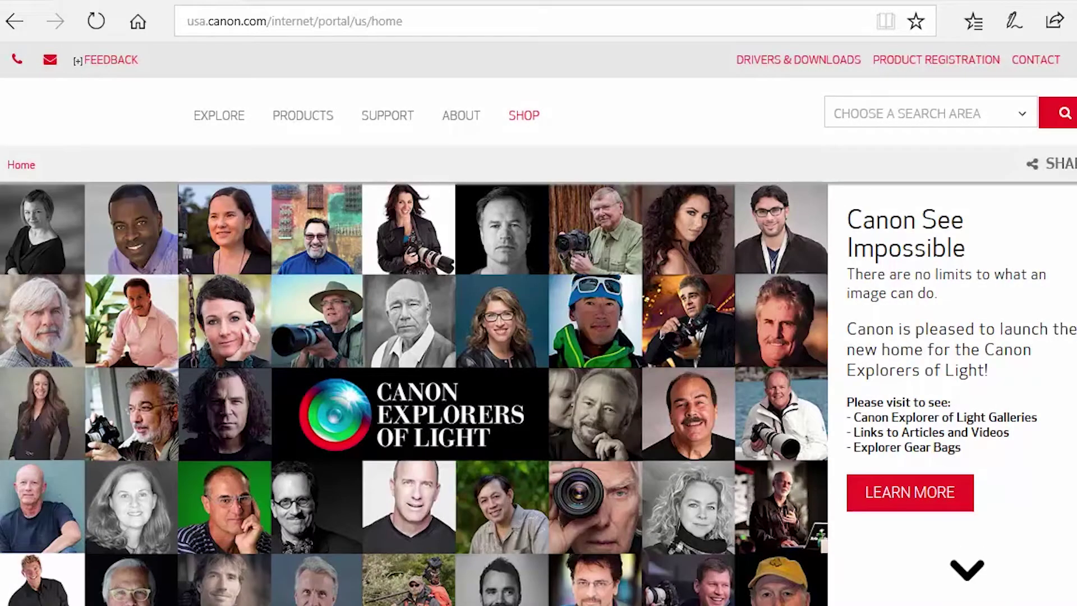
- Load ij.start.canon in Edge and begin product setup on the site
left_click(260, 21)
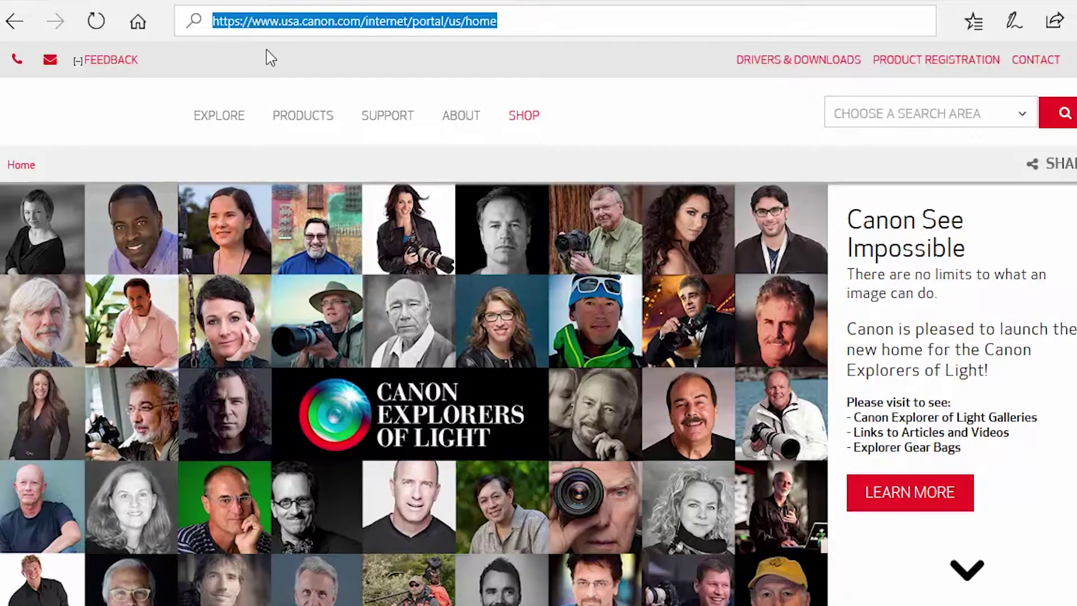
type("ij.")
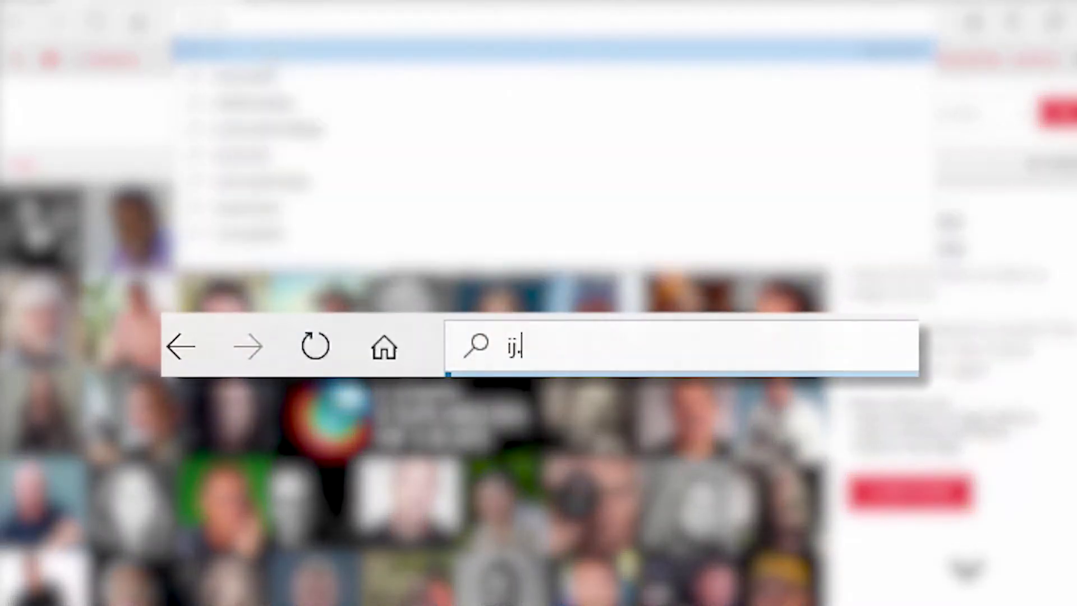
type("start.")
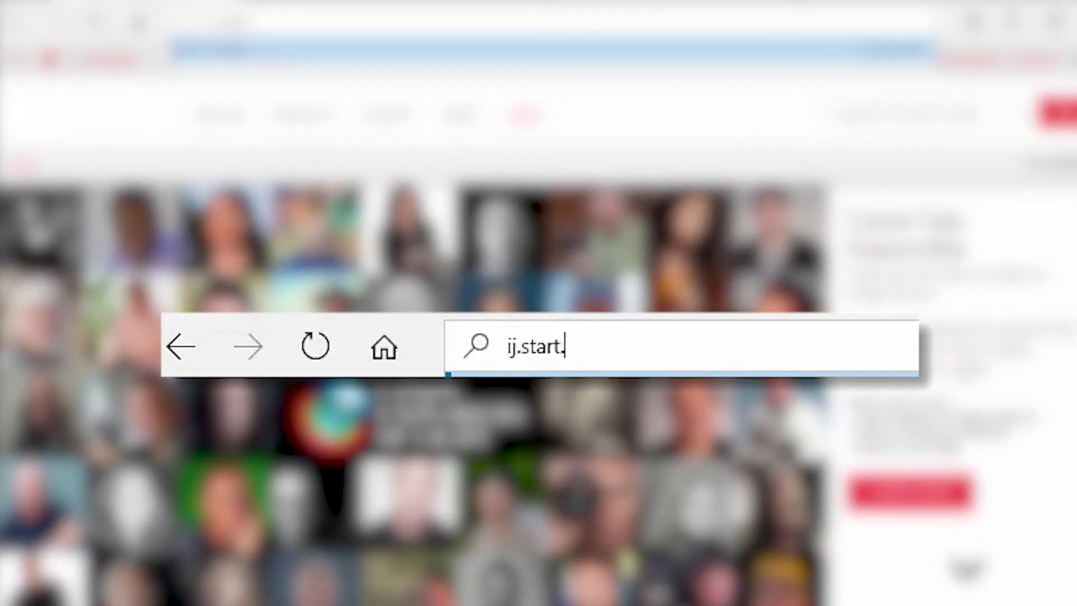
type("canon")
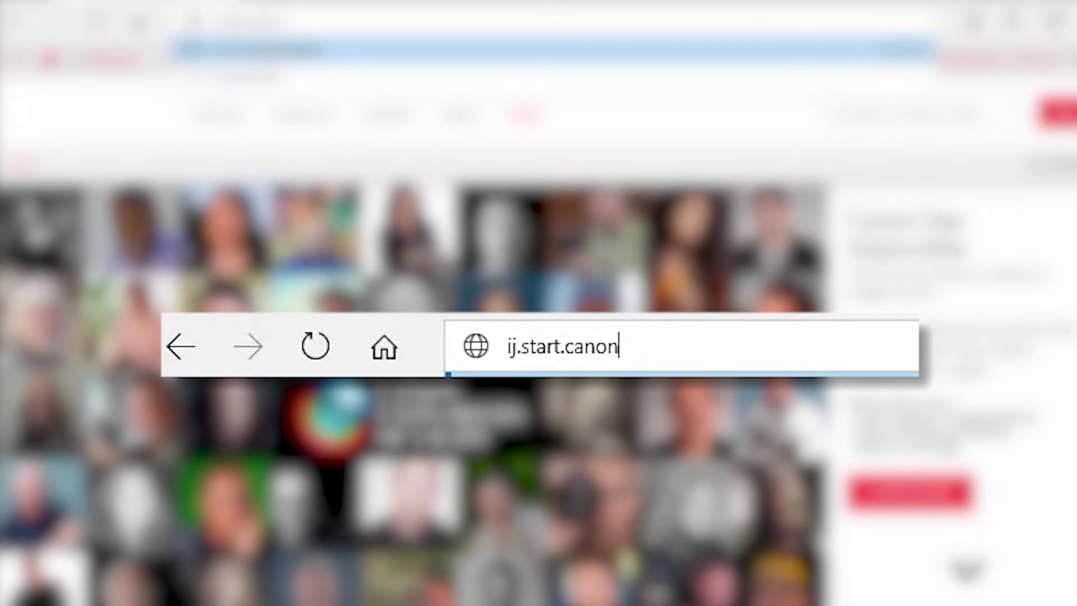
key("Return")
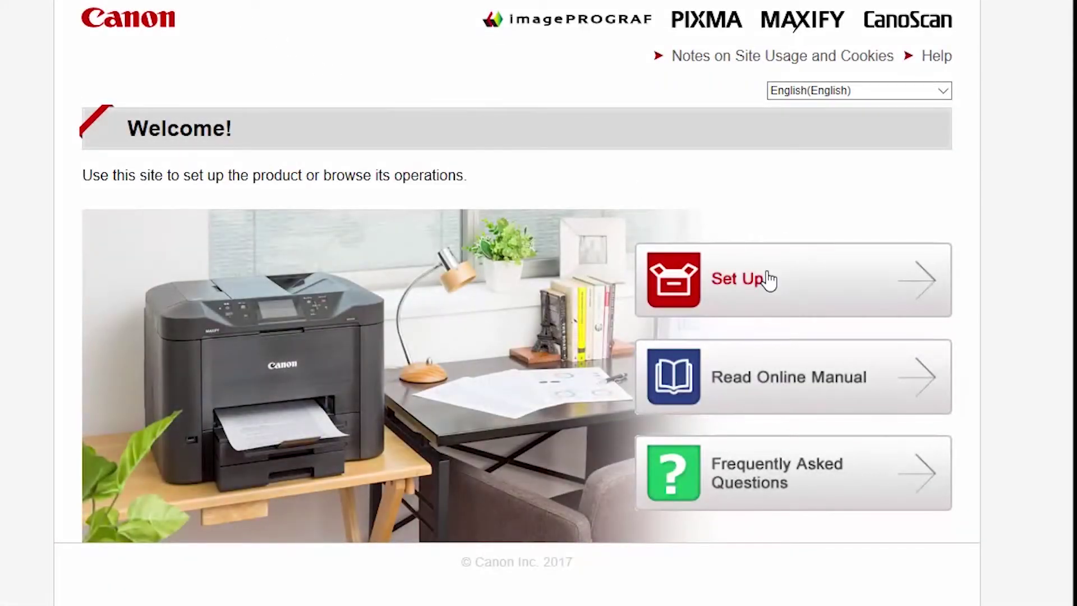
left_click(769, 280)
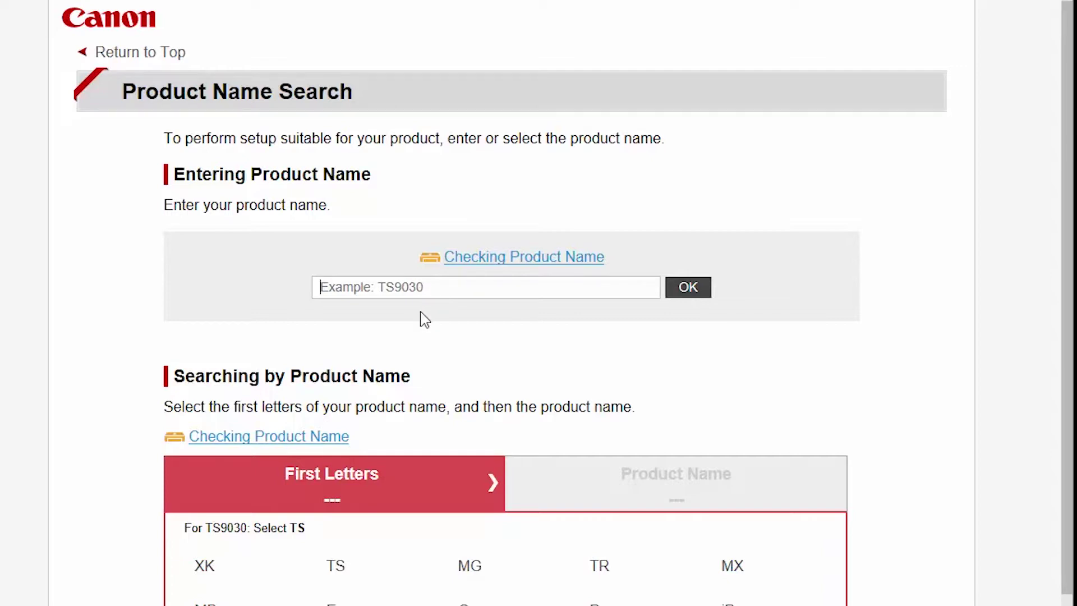
- Search for the TS9120, choose its Windows PC setup, and download the setup file
type("TS9120")
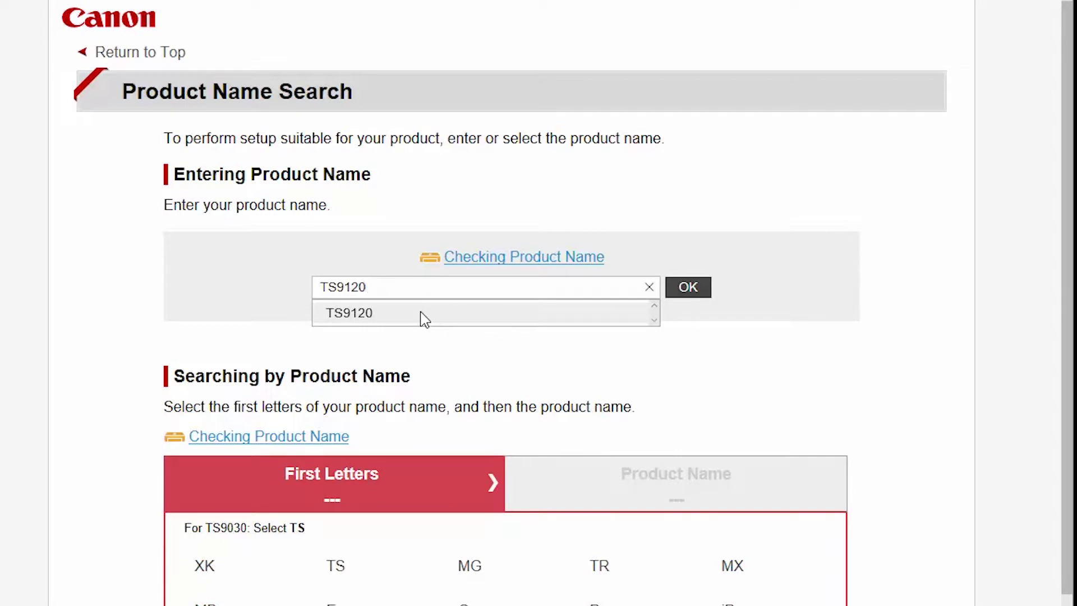
left_click(373, 315)
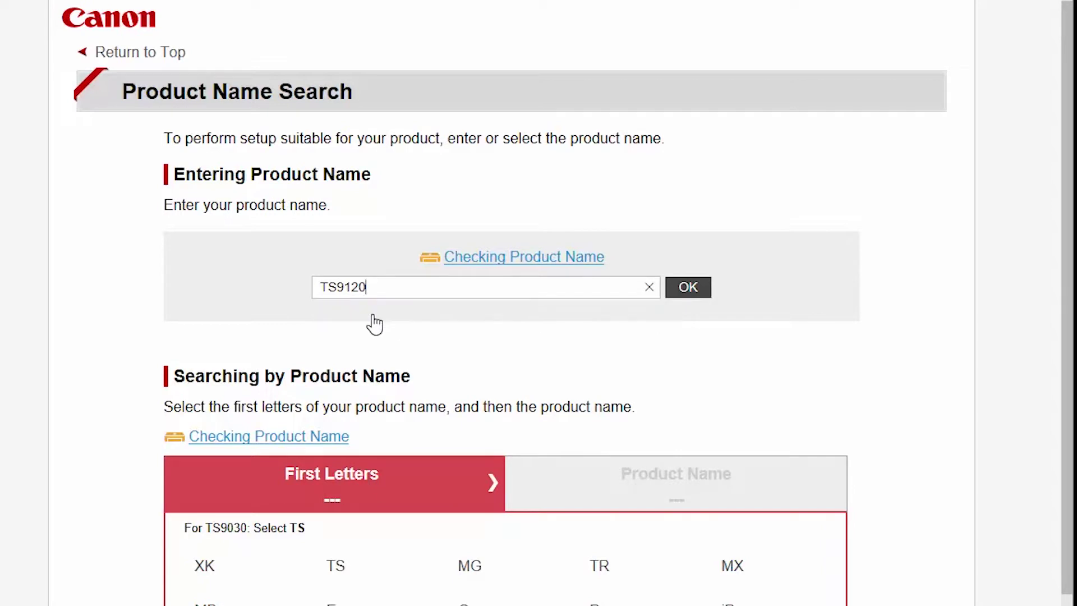
left_click(699, 288)
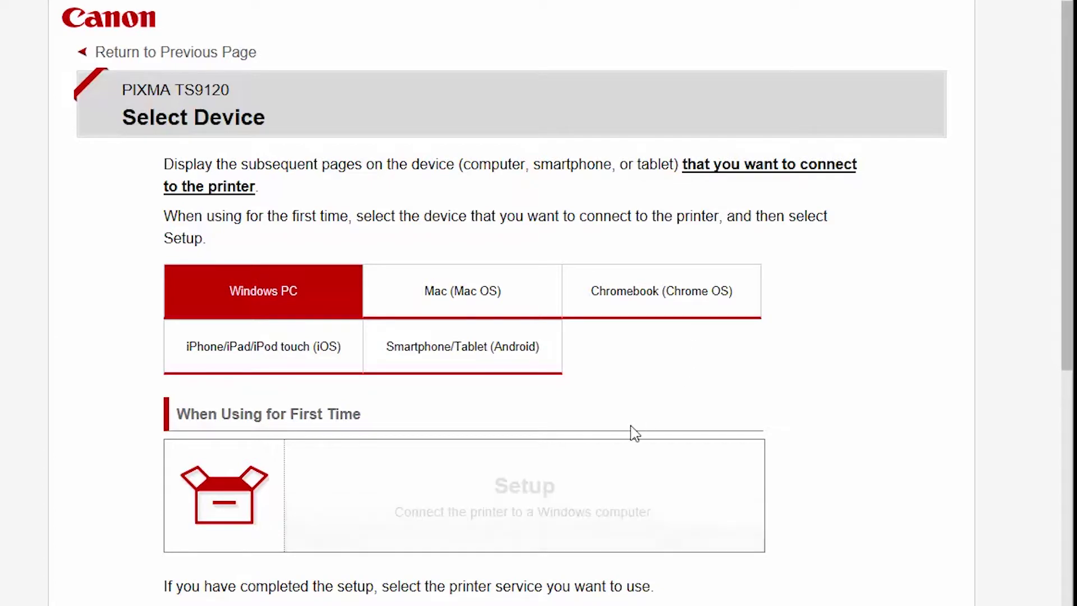
left_click(569, 507)
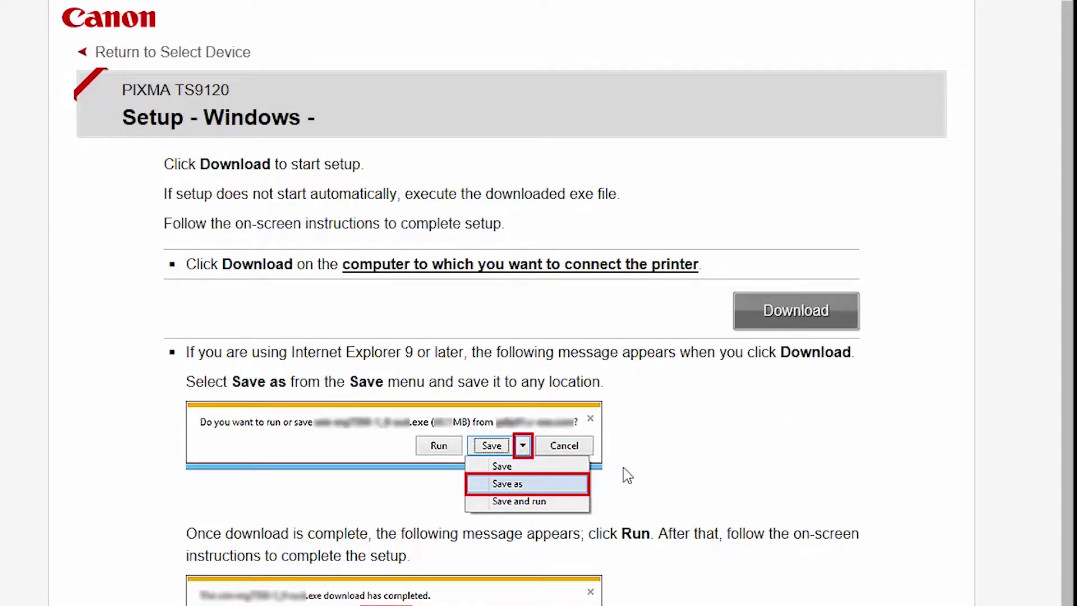
left_click(773, 322)
- Run the downloaded TS9100 setup, keep United States as the region, and accept the license
left_click(591, 570)
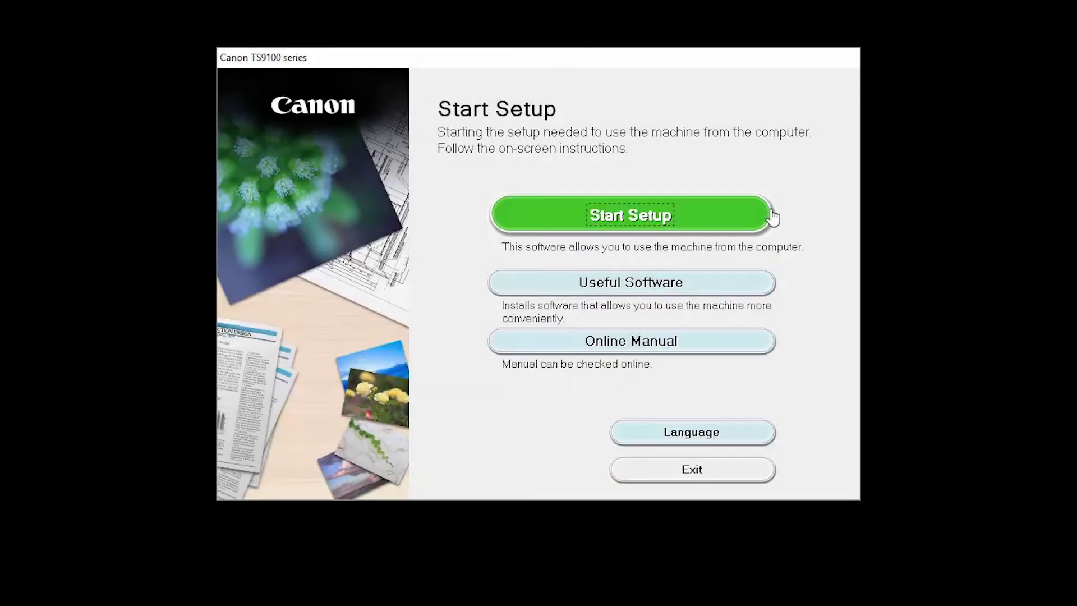
left_click(752, 211)
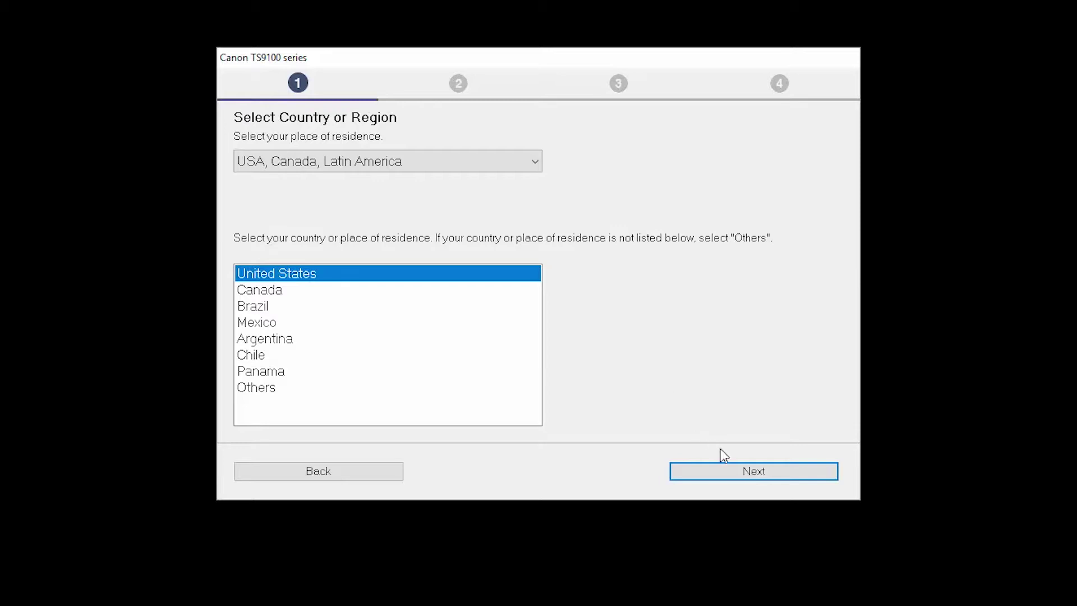
left_click(745, 473)
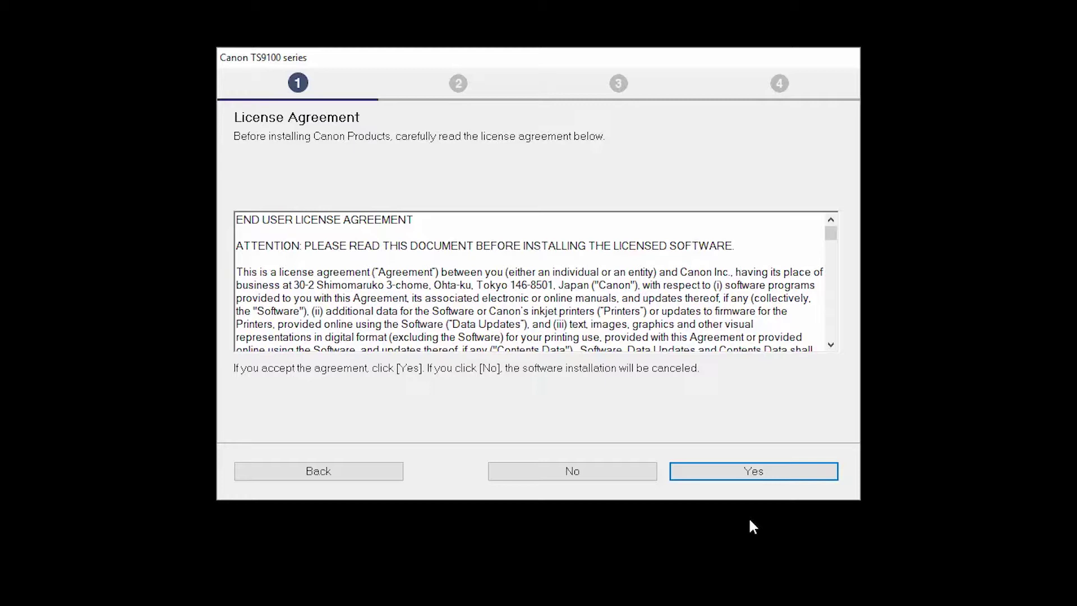
left_click(746, 474)
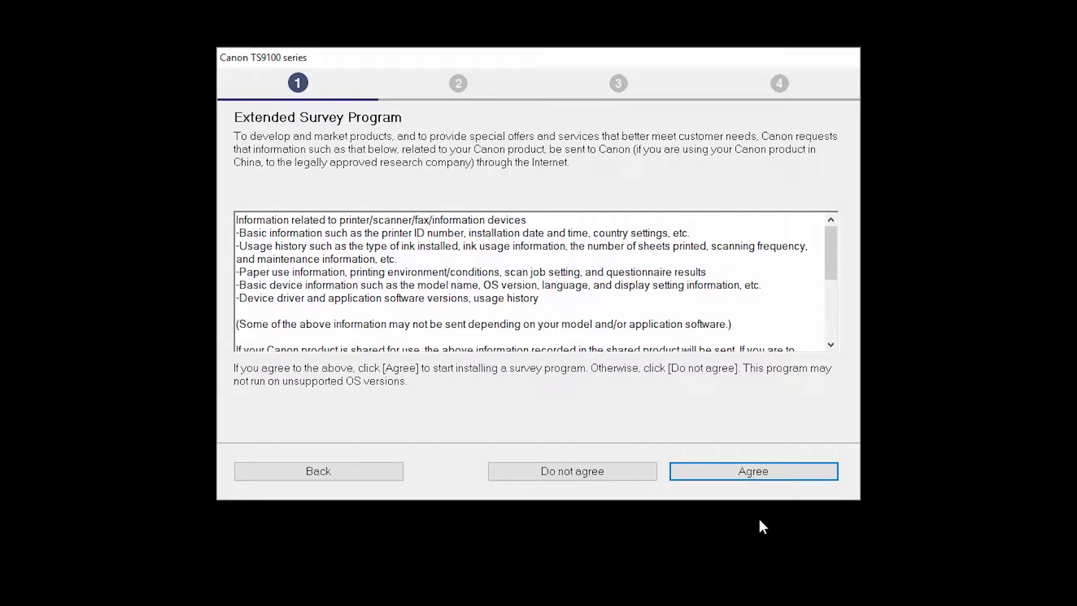
- Agree to the Extended Survey Program and continue with the firewall block deactivated
left_click(761, 482)
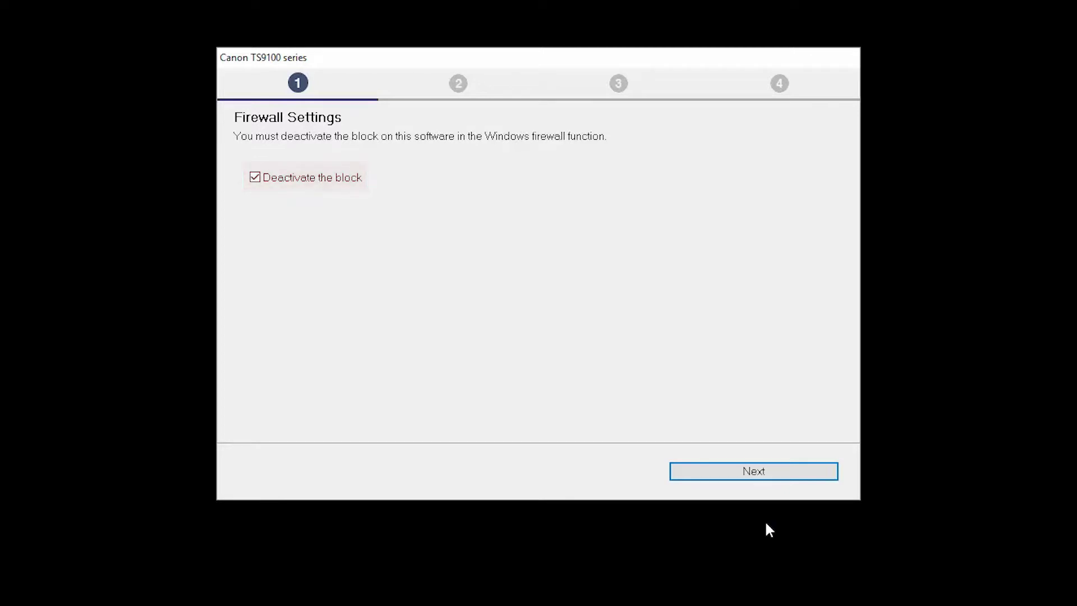
left_click(757, 479)
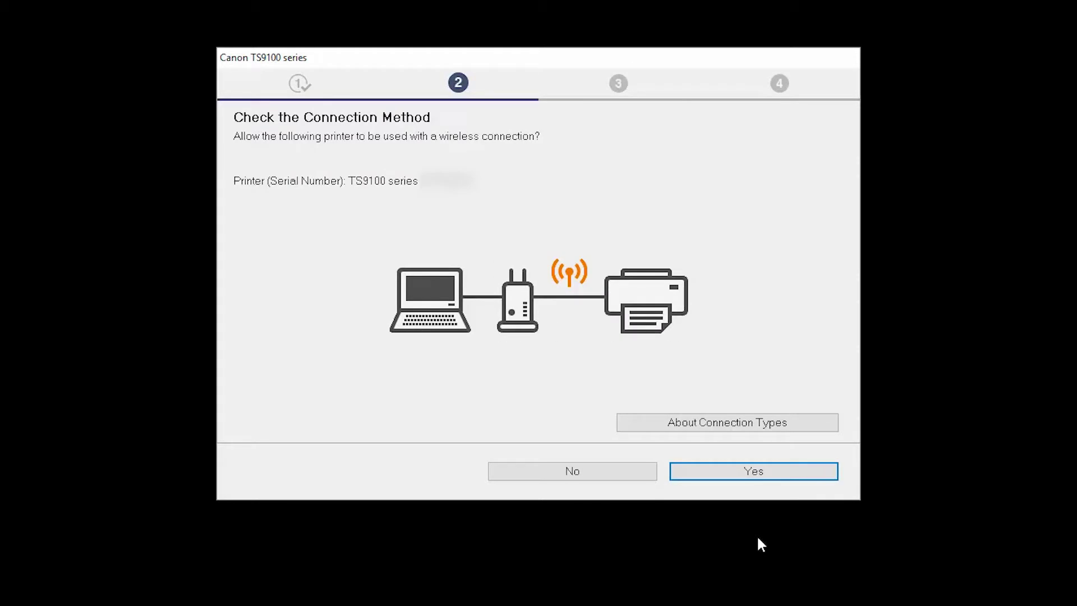
- Confirm the wireless connection method, let drivers install, and skip the print head alignment advice
left_click(745, 477)
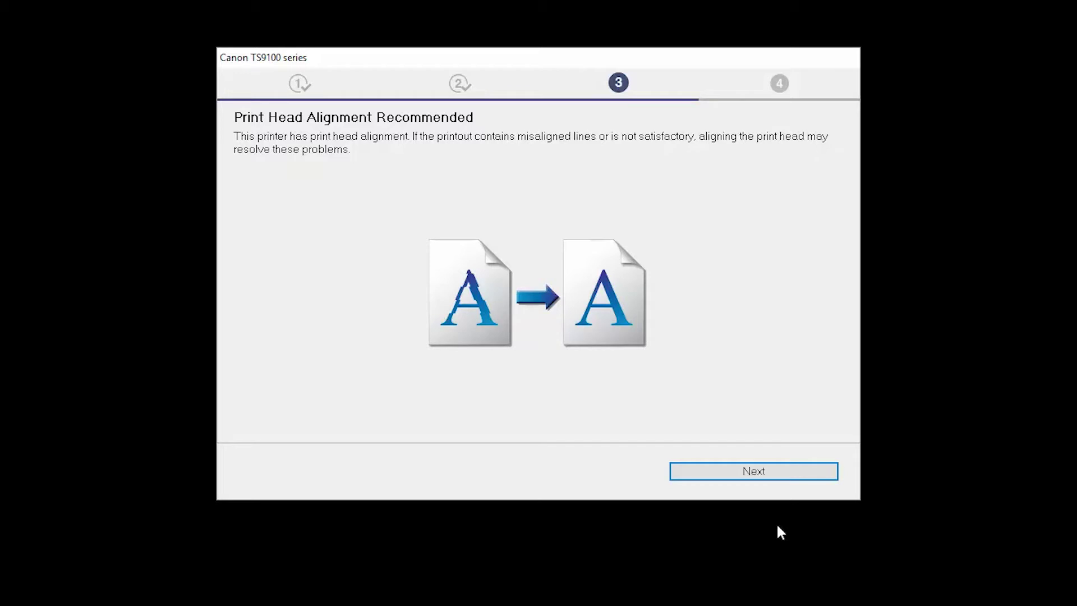
left_click(772, 478)
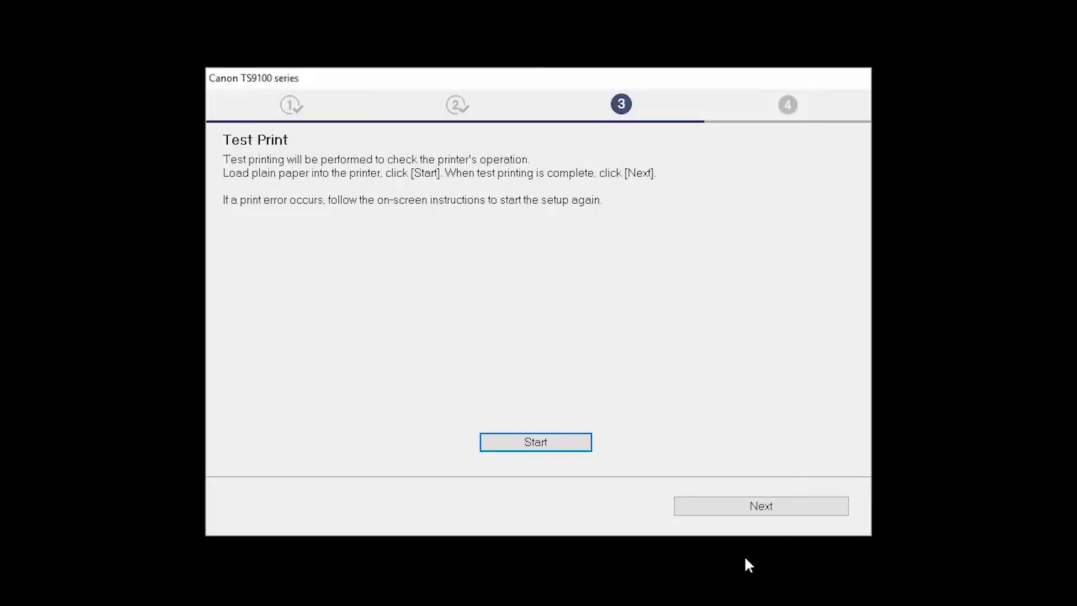
- Run the test print and confirm it finished to complete printer setup
left_click(559, 455)
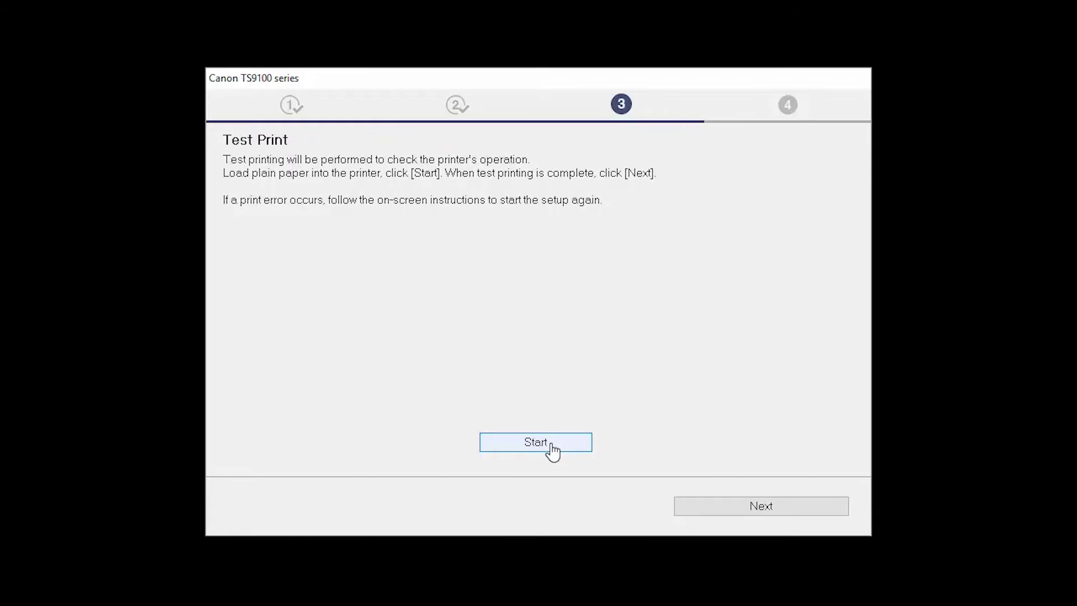
left_click(574, 453)
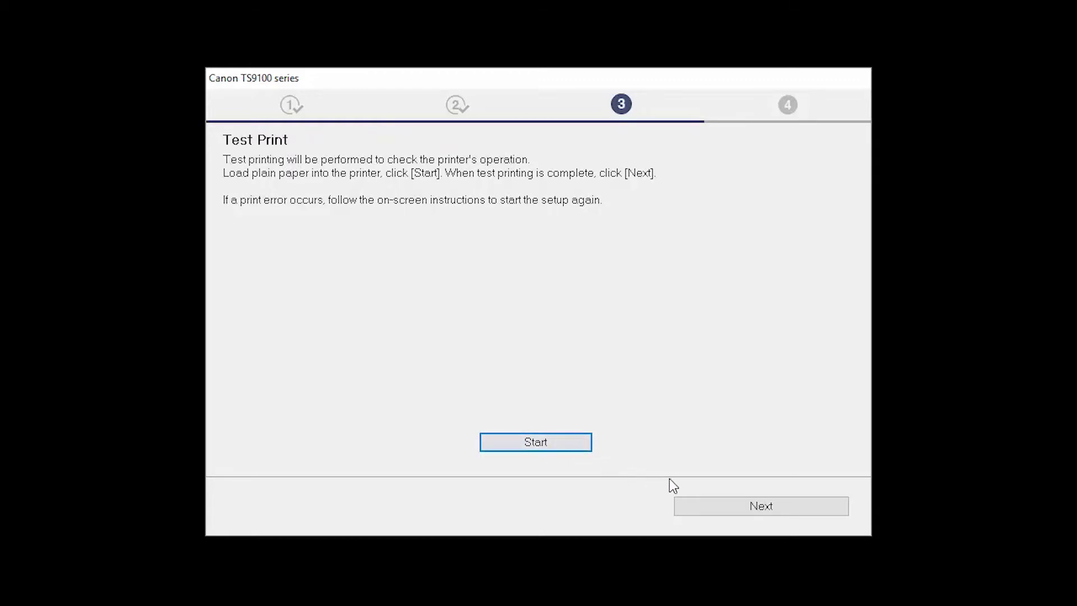
left_click(779, 511)
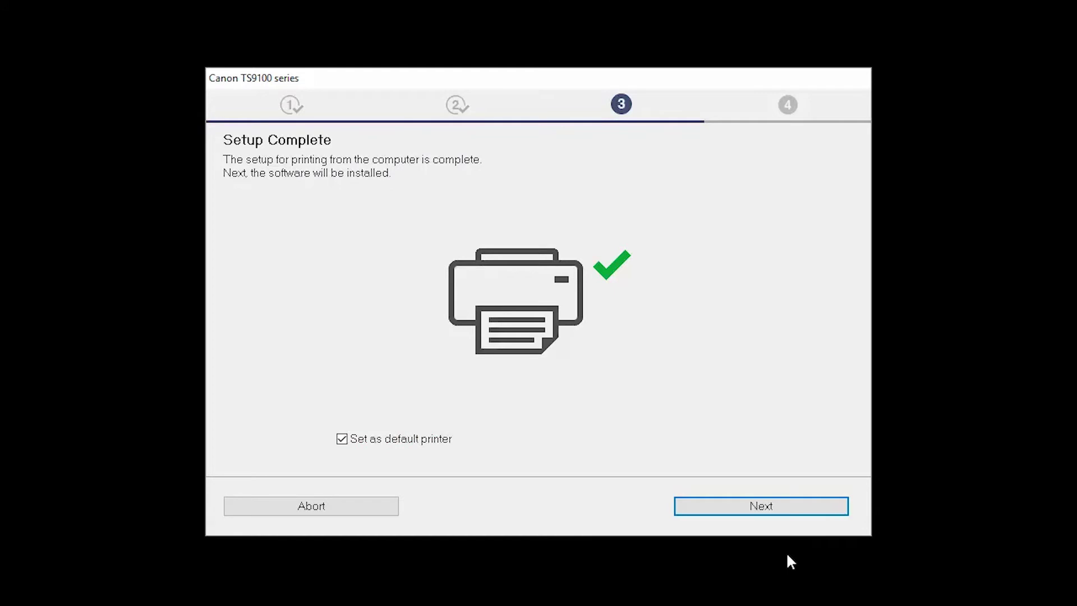
- Install the default software selection, then proceed to Canon printer registration
left_click(783, 515)
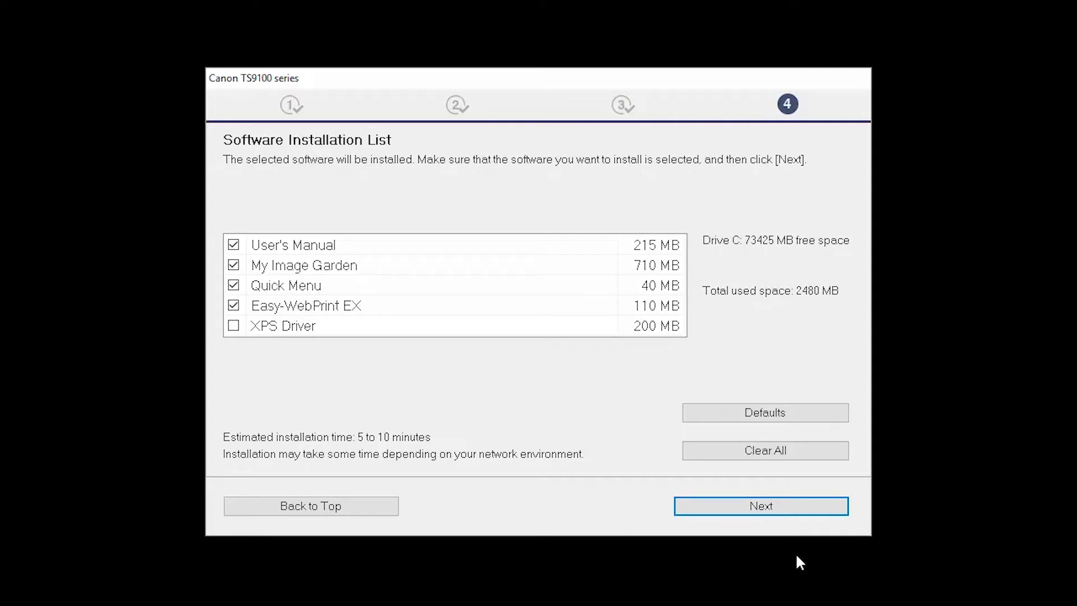
left_click(788, 514)
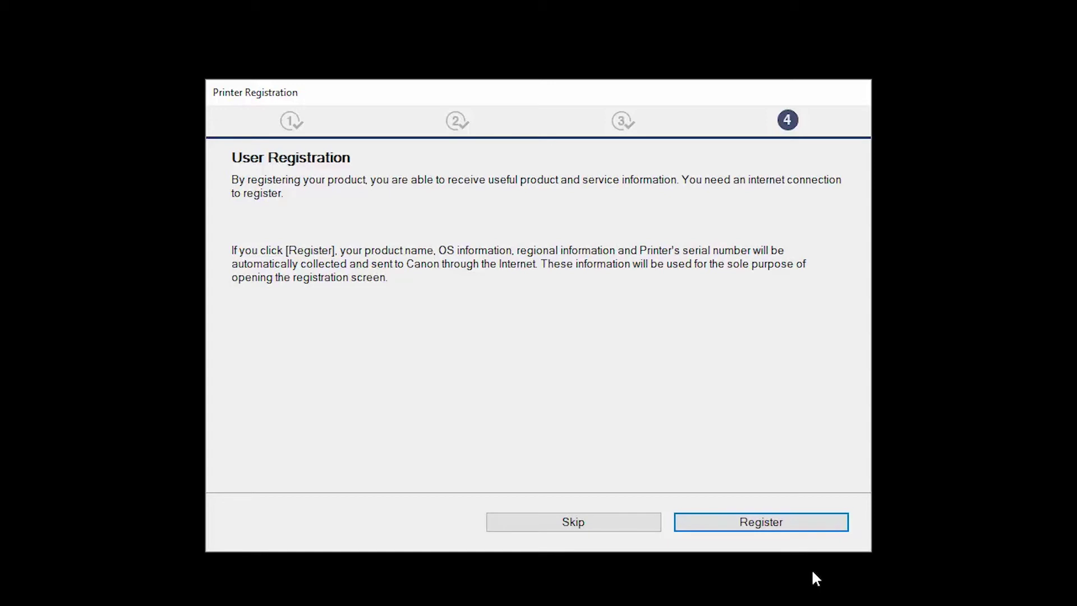
left_click(799, 523)
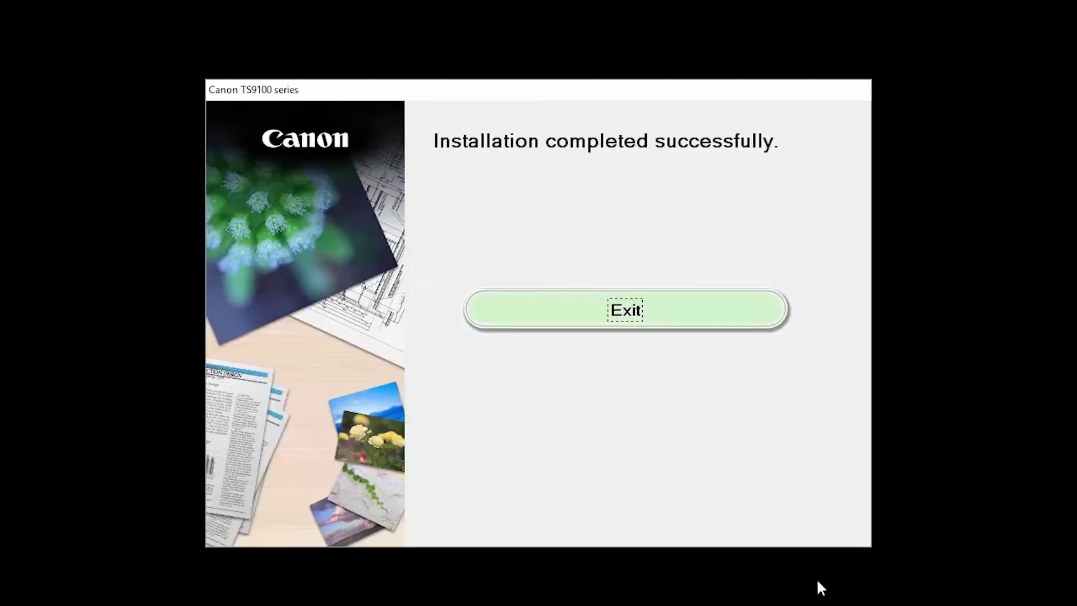